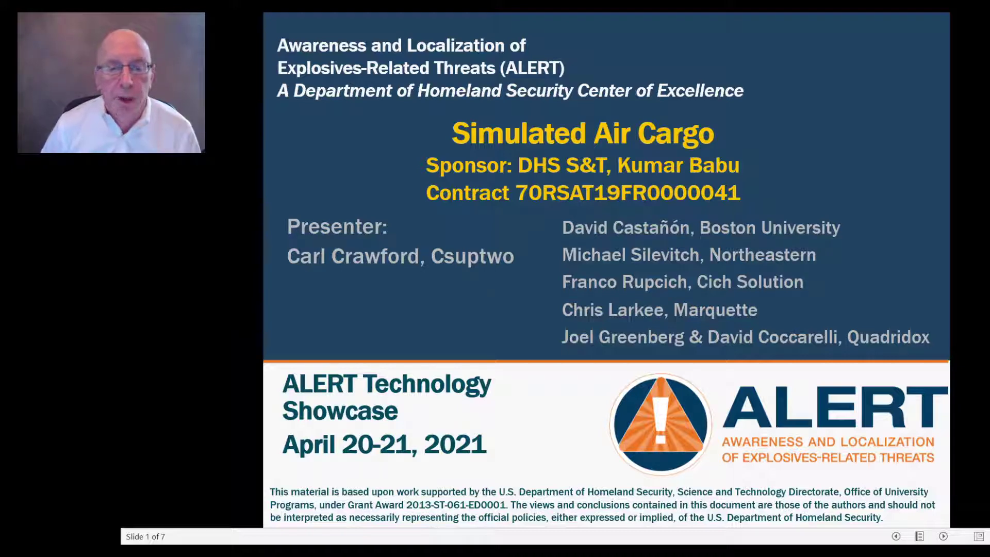
- Advance the slideshow from the title slide to slide 2, 'So What? Who Cares?'
left_click(858, 182)
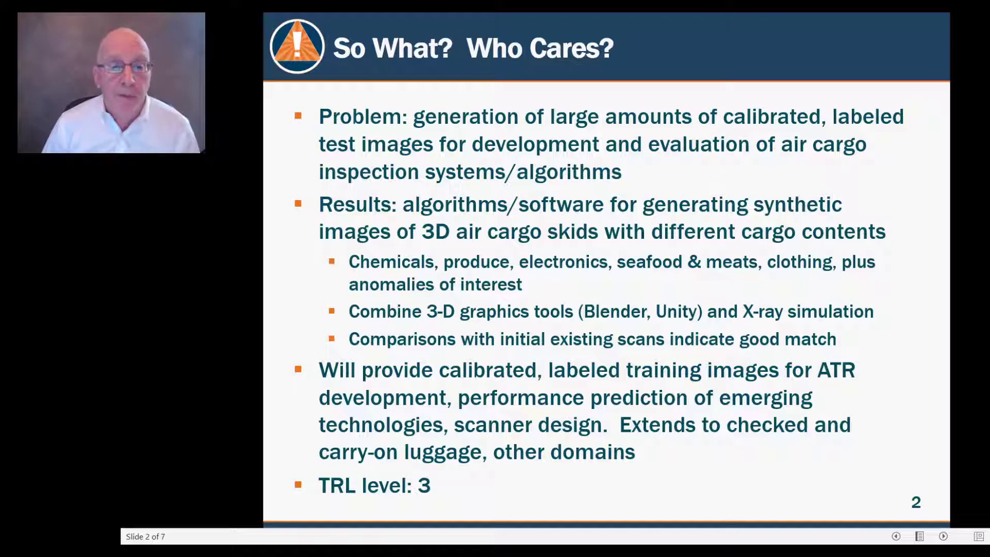
- Advance through the Overview slide to slide 4, 'Video Demo'
key("Right")
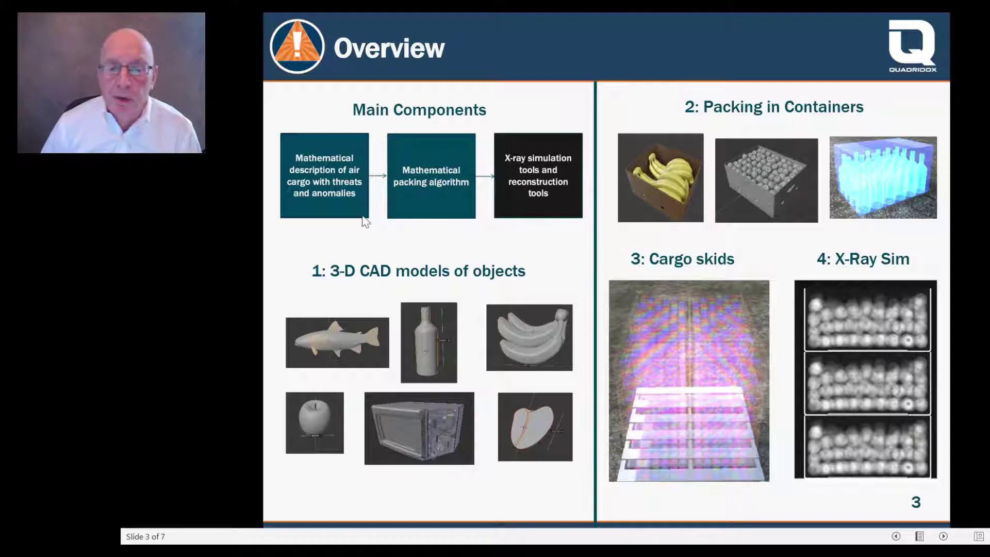
left_click(535, 217)
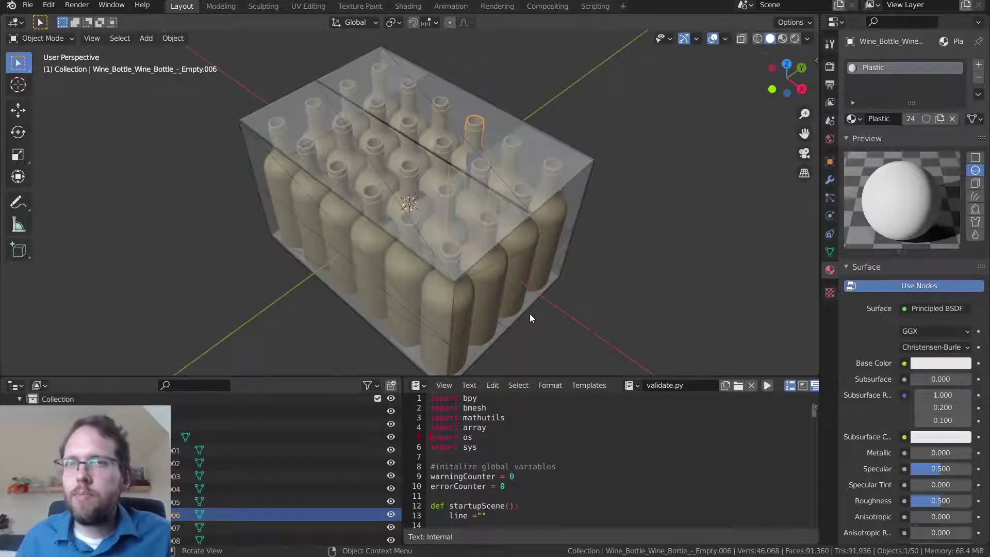
- Orbit around the wine box and select the cardboard box and a wine bottle
left_click_drag(538, 325, 538, 316)
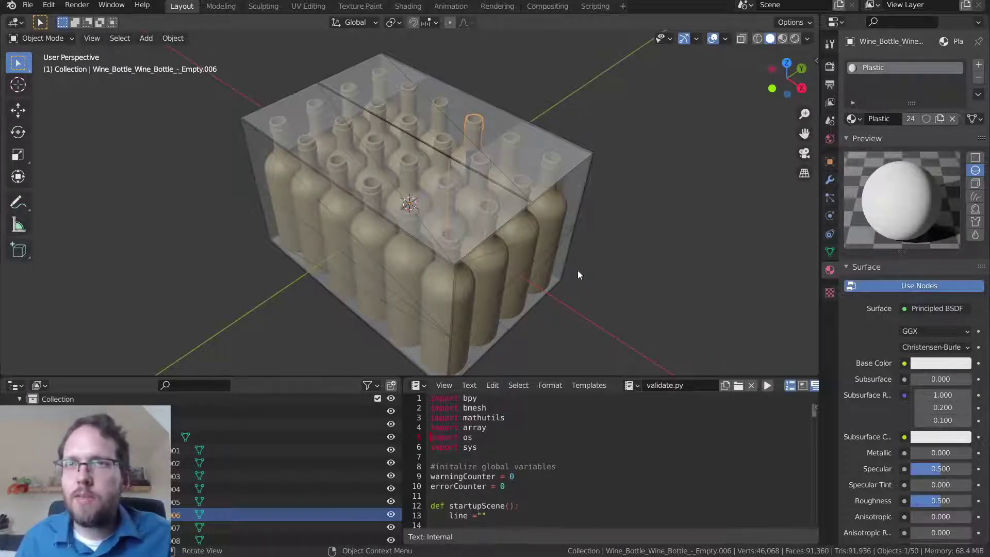
left_click_drag(578, 271, 578, 328)
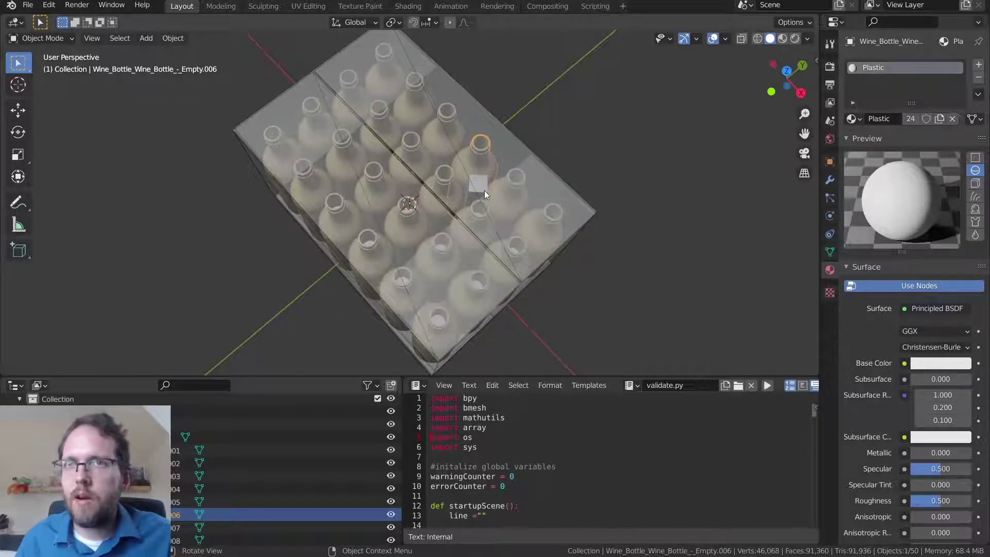
left_click_drag(508, 304, 511, 234)
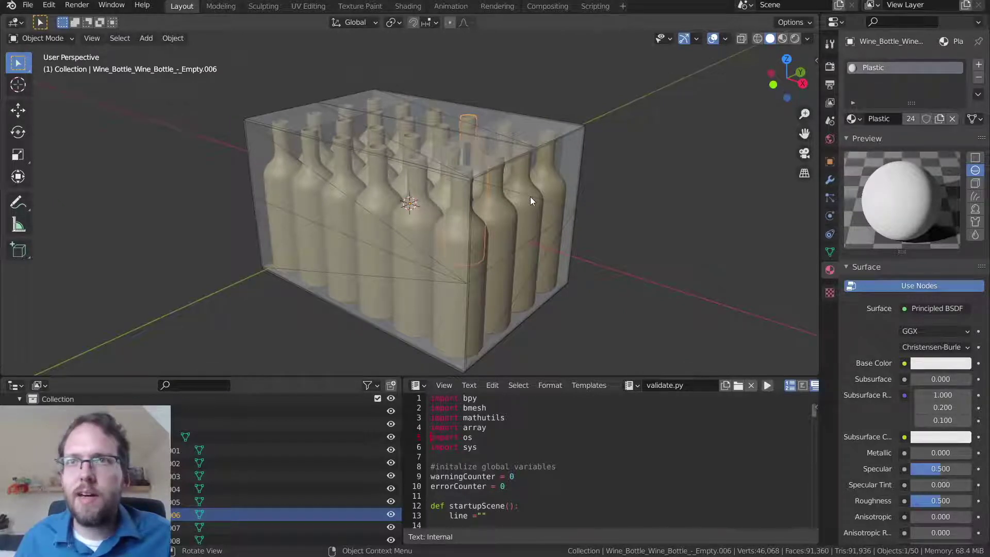
left_click(572, 136)
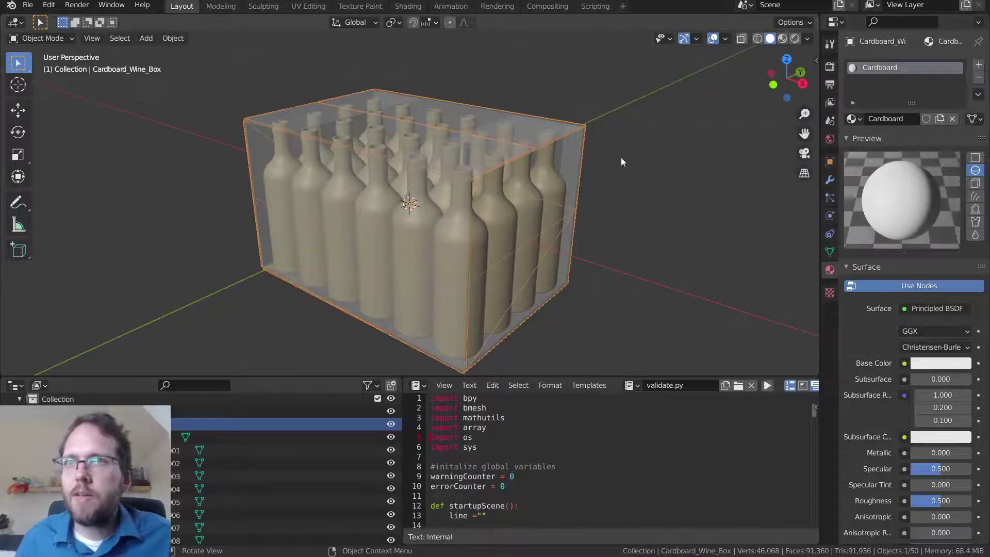
left_click(543, 176)
- Cycle the selection through box, bottles and the Anomaly object, then run validate.py
left_click_drag(559, 175, 471, 184)
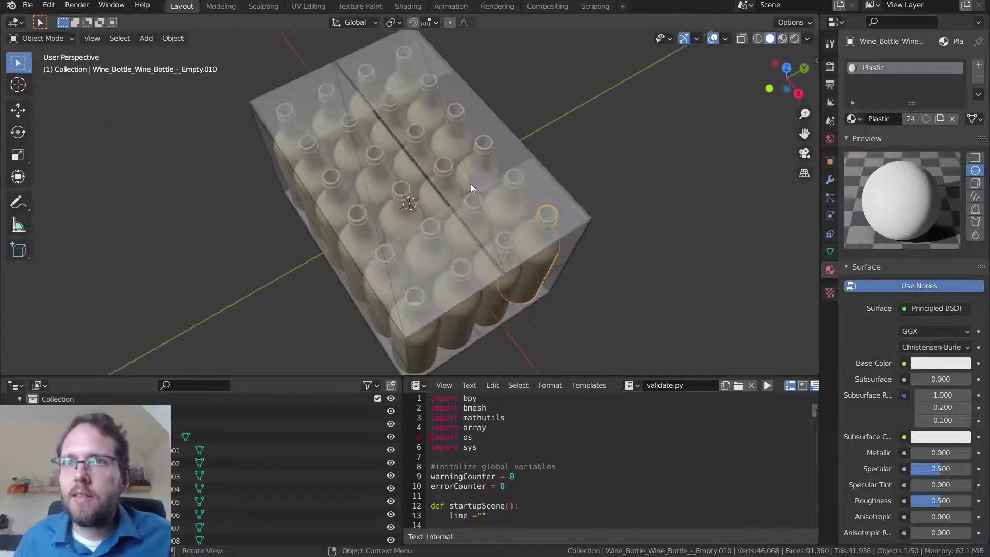
left_click(476, 187)
left_click(476, 188)
left_click(477, 188)
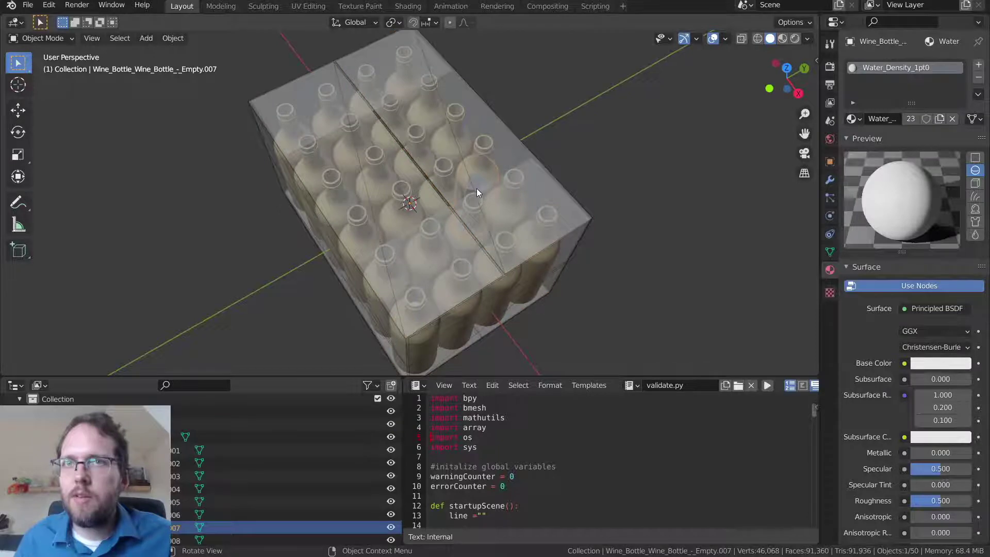
left_click(476, 187)
left_click_drag(478, 187, 541, 199)
left_click_drag(565, 167, 404, 174)
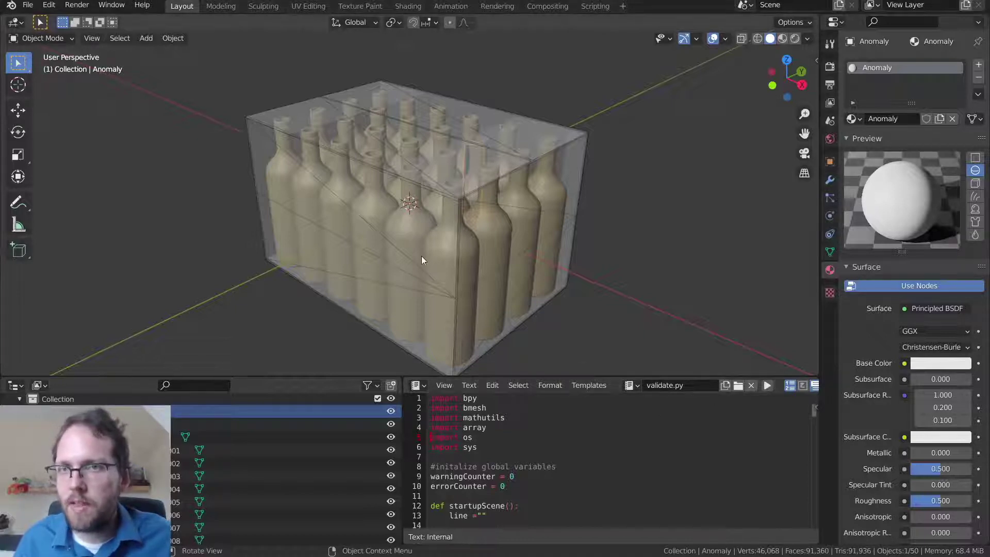
left_click(769, 385)
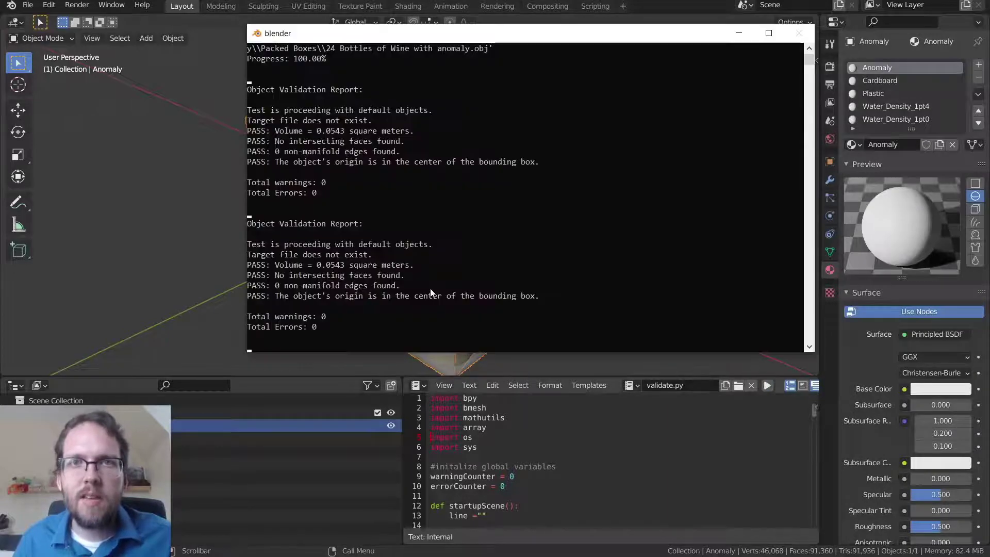
- Move the console window left to read the Object Validation Report
left_click_drag(407, 36, 307, 32)
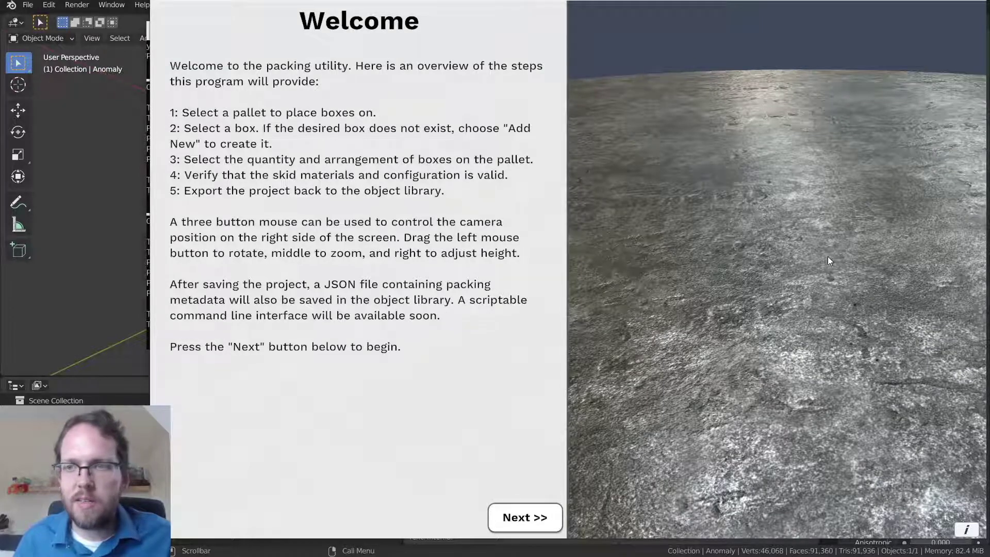
- Set up the skid with the 48x40 Plastic Pallet and the 24 Bottles of Wine box
left_click_drag(697, 210, 758, 350)
left_click(546, 518)
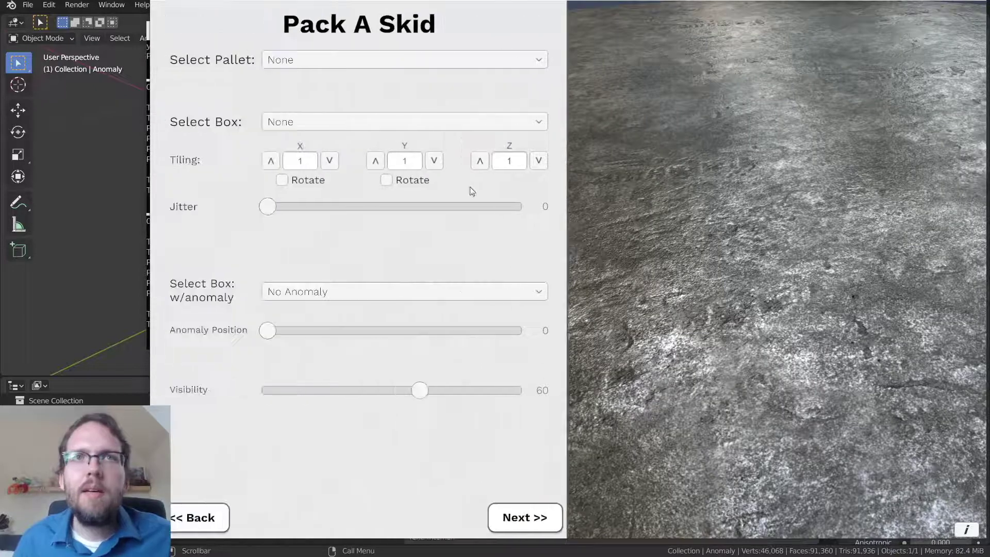
left_click(346, 62)
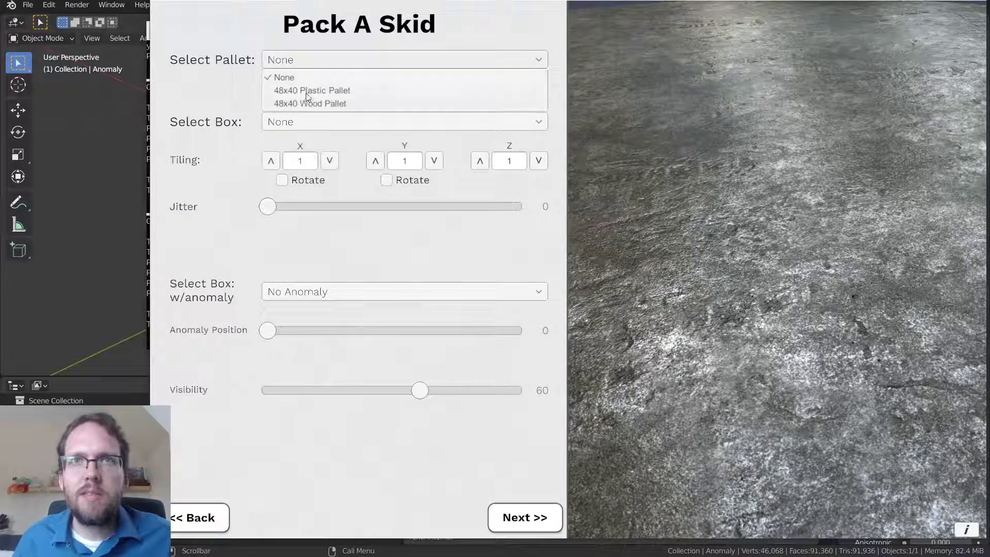
left_click(303, 91)
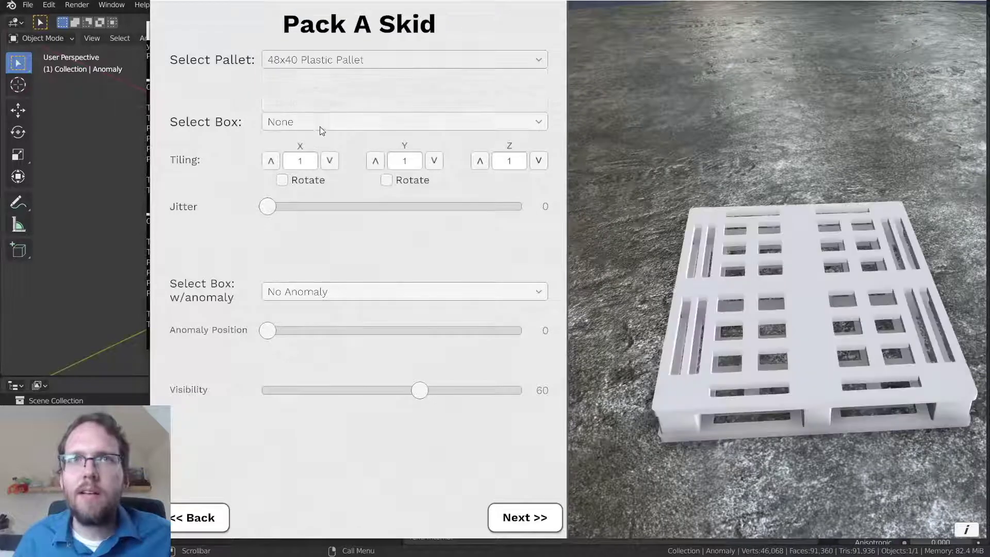
left_click(318, 122)
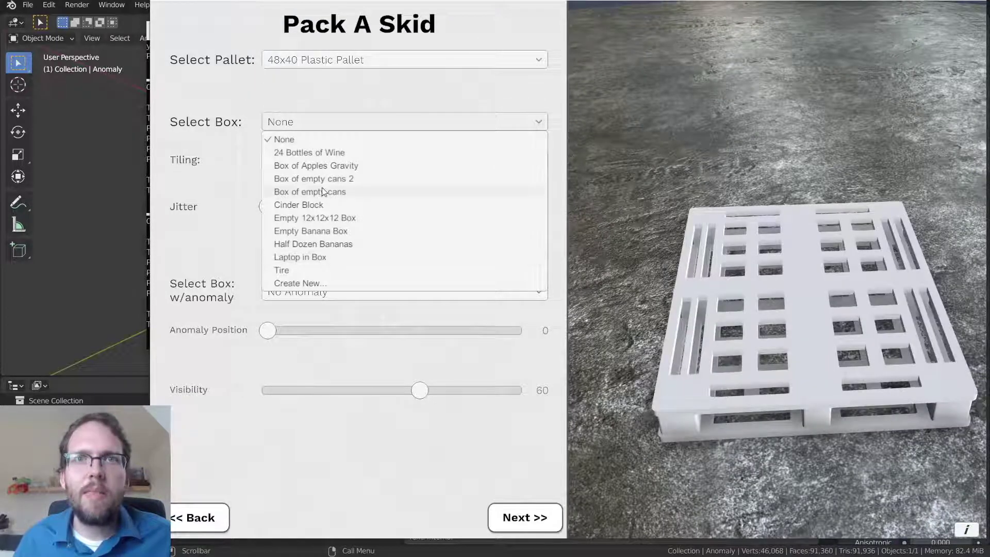
left_click(313, 151)
- Rotate the wine boxes along Y and tile them 2 × 3 × 2
left_click_drag(802, 279, 713, 214)
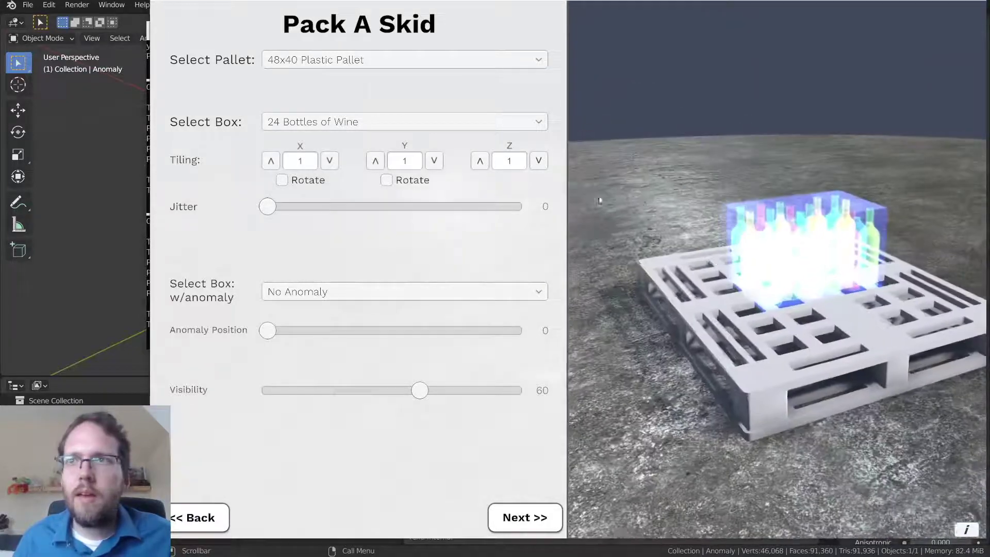
left_click(282, 180)
left_click(282, 180)
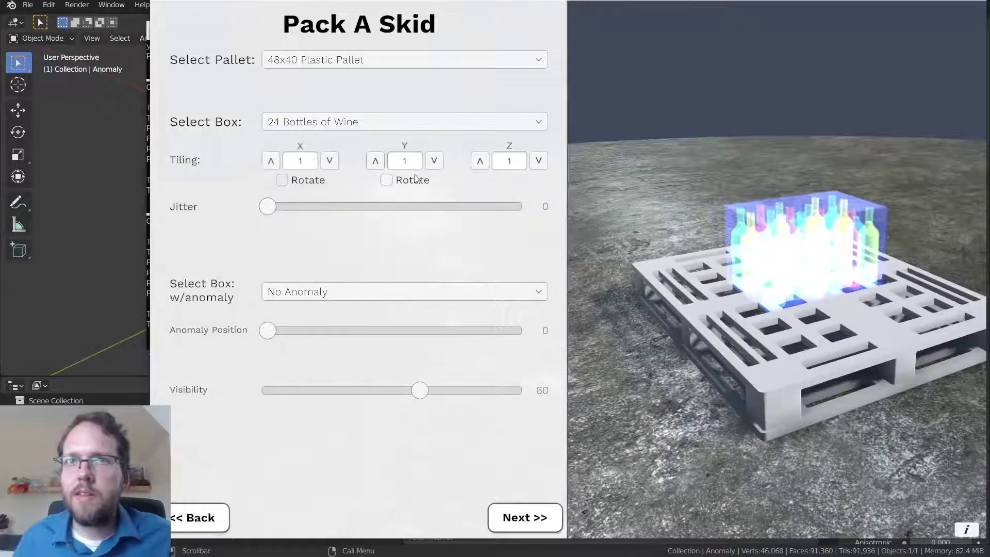
left_click(386, 180)
left_click(375, 161)
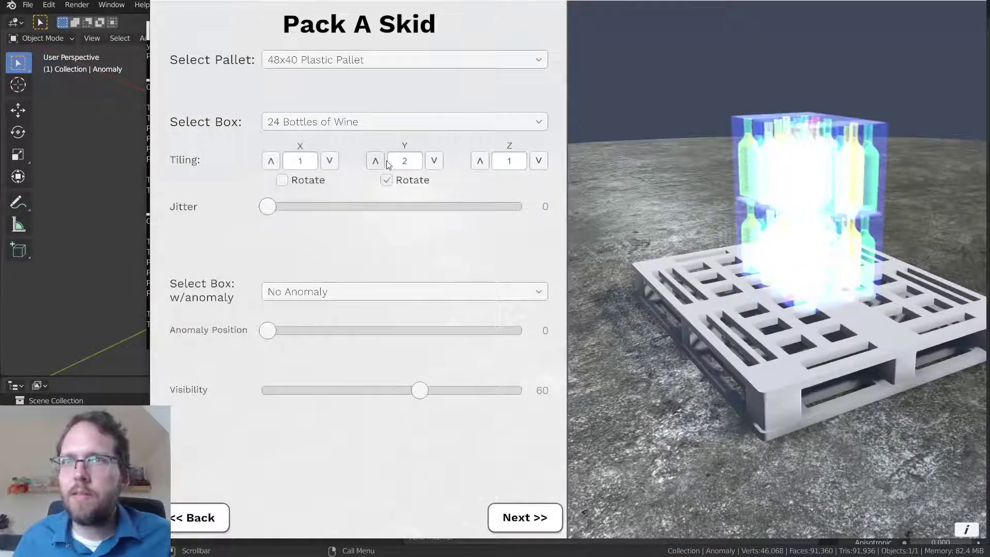
left_click(270, 161)
left_click(480, 161)
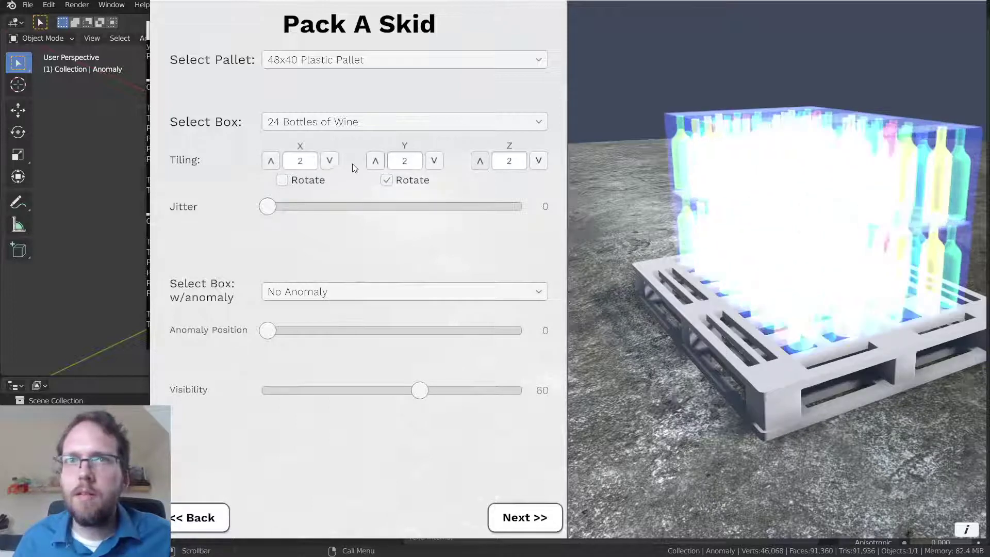
left_click(375, 161)
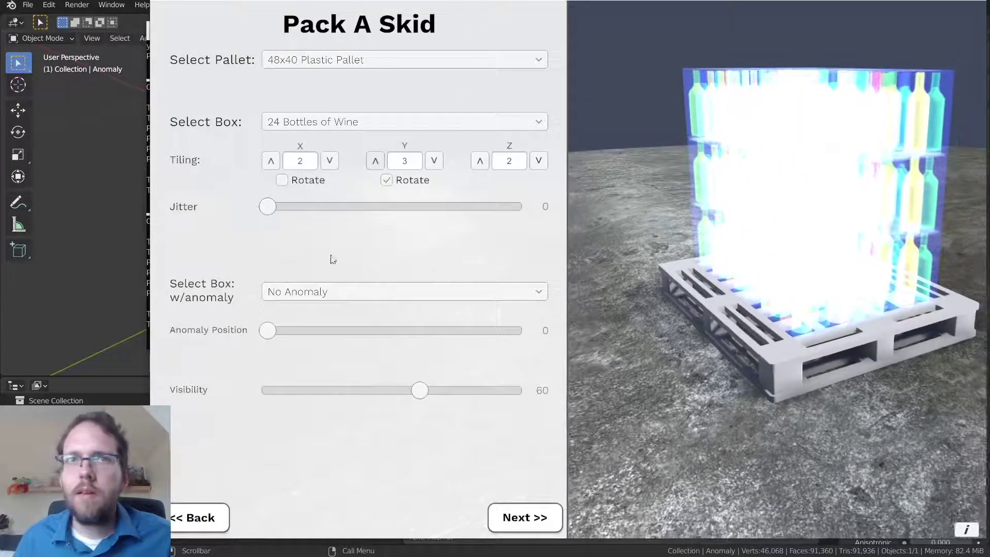
- Set the box jitter to 1.10 and the stack visibility to 54
left_click_drag(267, 206, 329, 207)
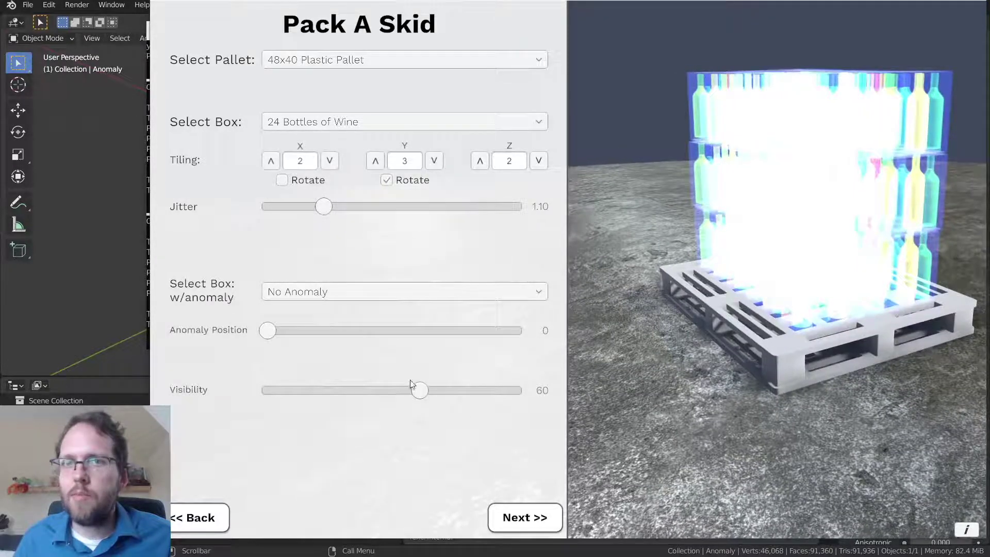
left_click_drag(419, 389, 341, 377)
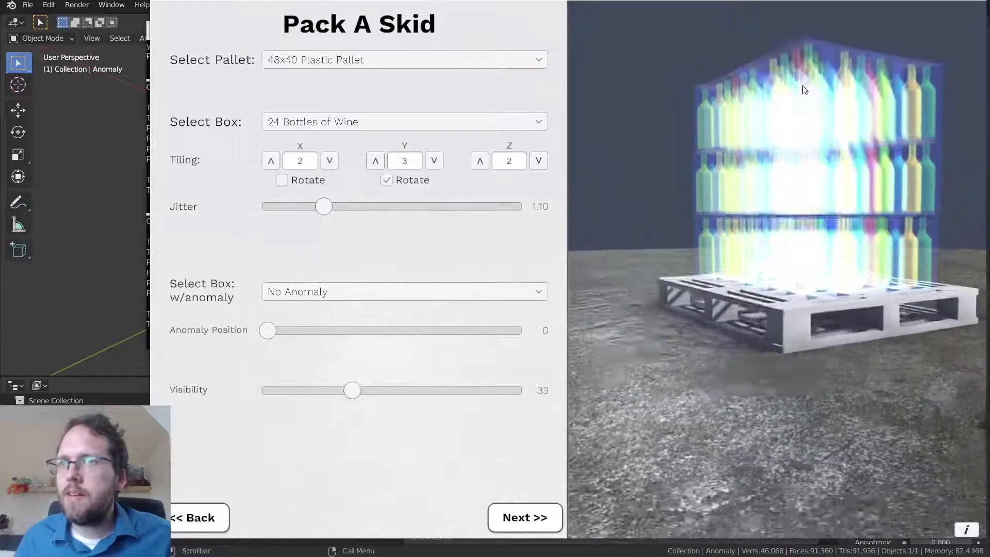
mouse_move(395, 390)
left_mouse_down()
mouse_move(444, 390)
mouse_move(404, 391)
left_mouse_up()
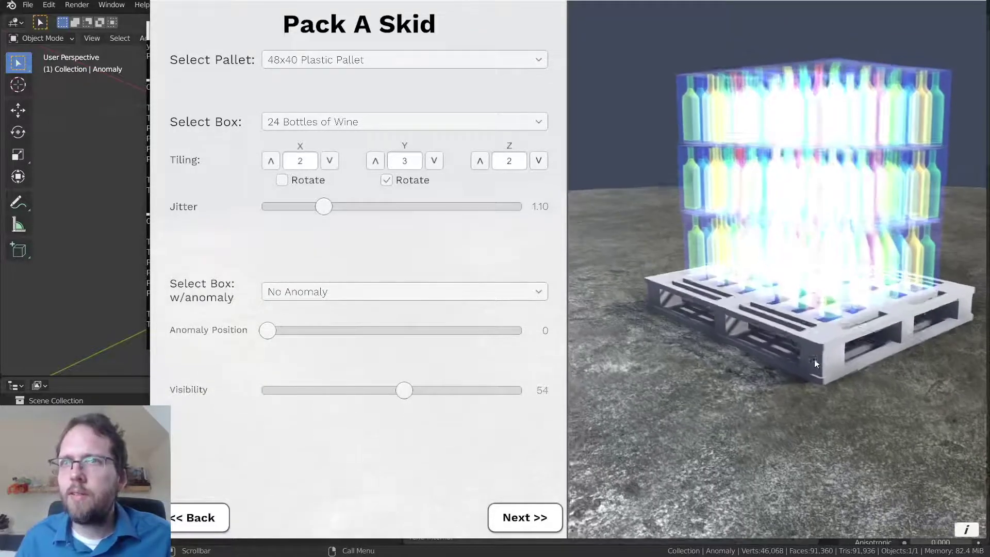
- Choose '24 Bottles of Wine with anomaly' as the anomaly box and place it at position 7
left_click(532, 295)
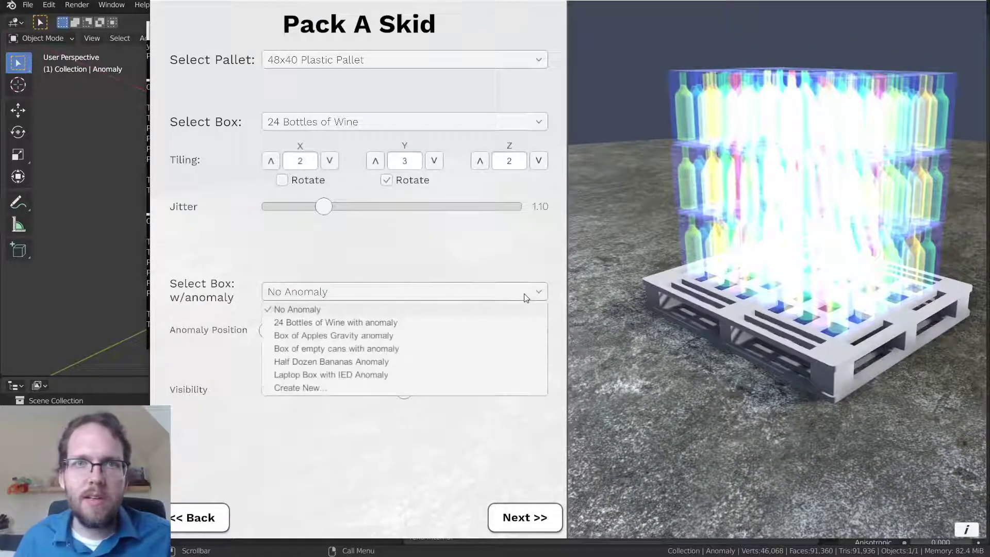
left_click(363, 322)
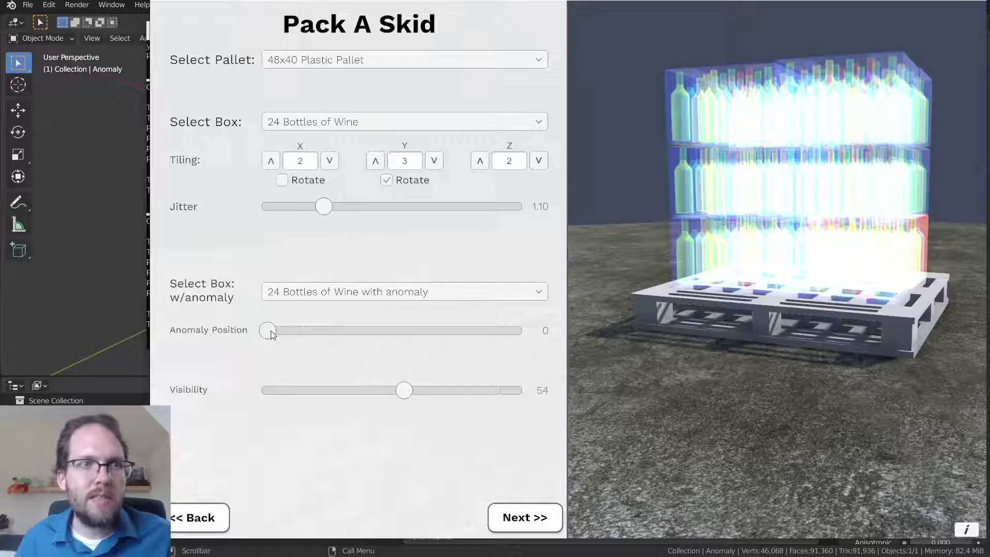
left_click_drag(271, 330, 430, 330)
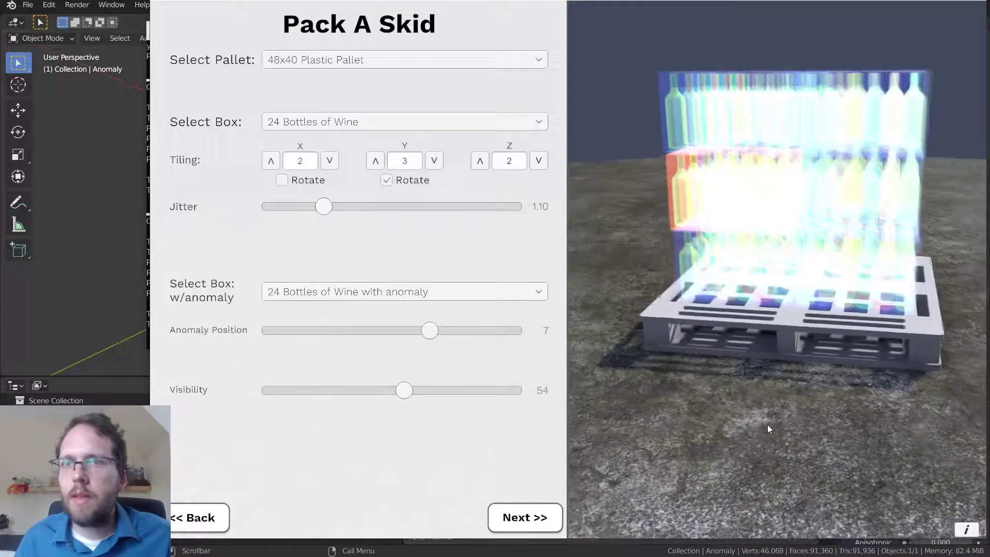
- Save the skid as OBJ 'test export wine' with Separated Anomaly (2 Files)
left_click(535, 517)
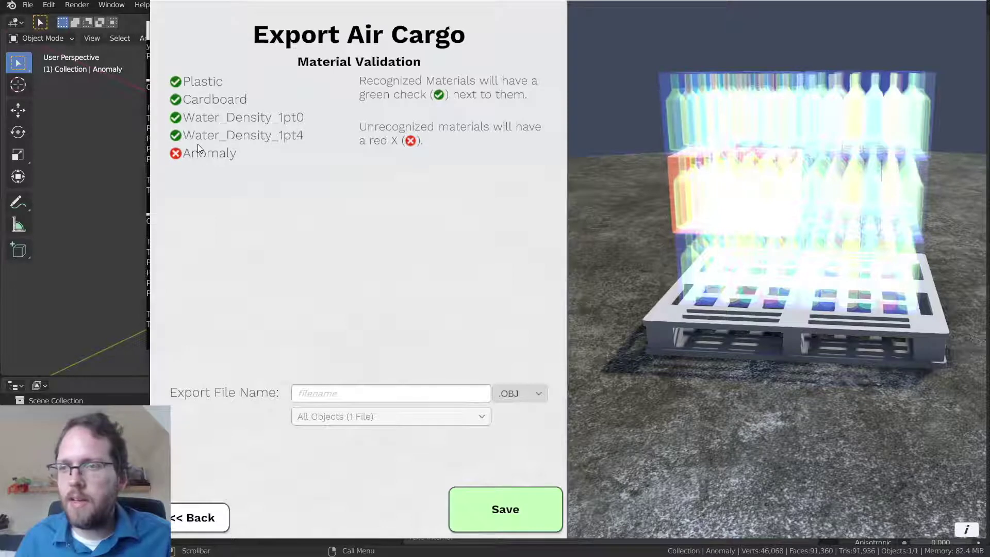
left_click(437, 396)
type("te")
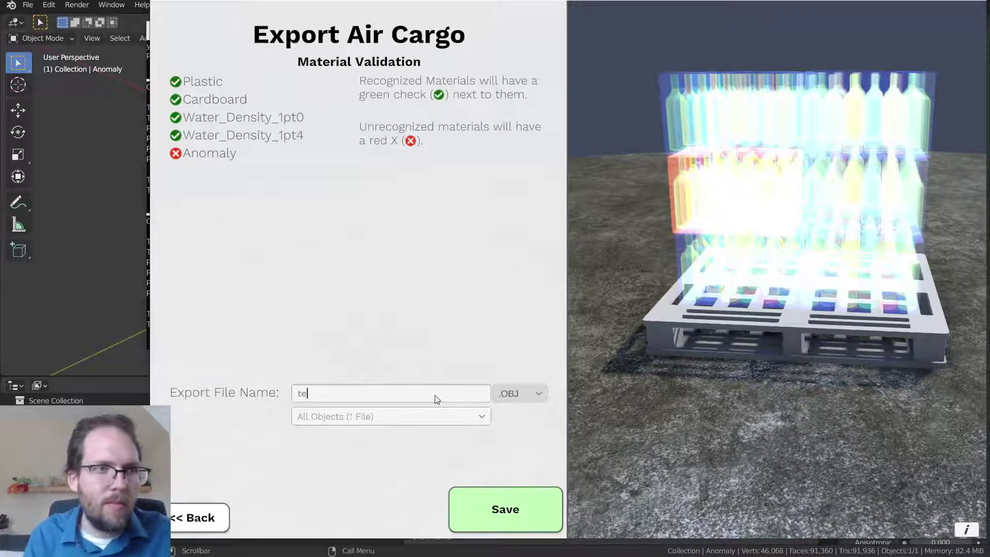
type("st export wine")
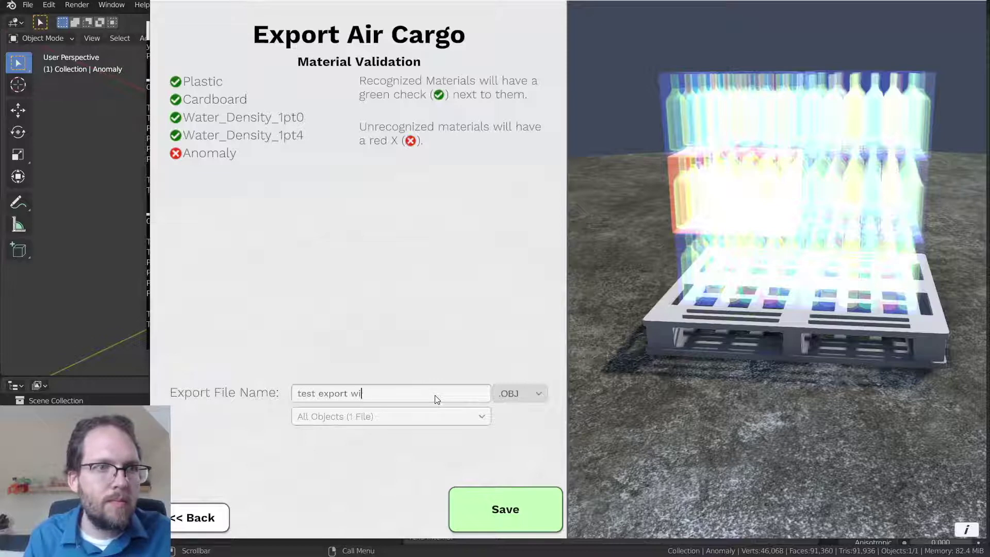
left_click(423, 415)
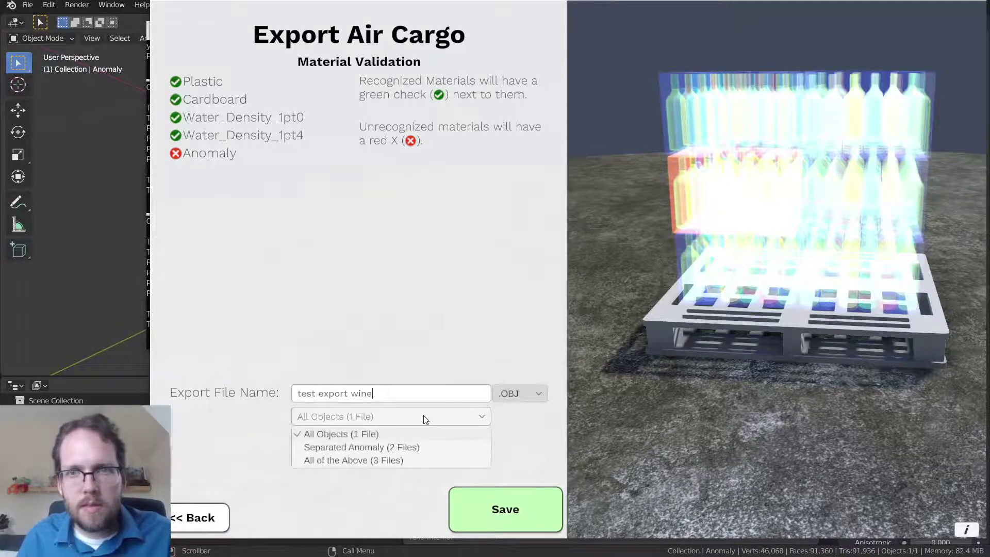
left_click(417, 452)
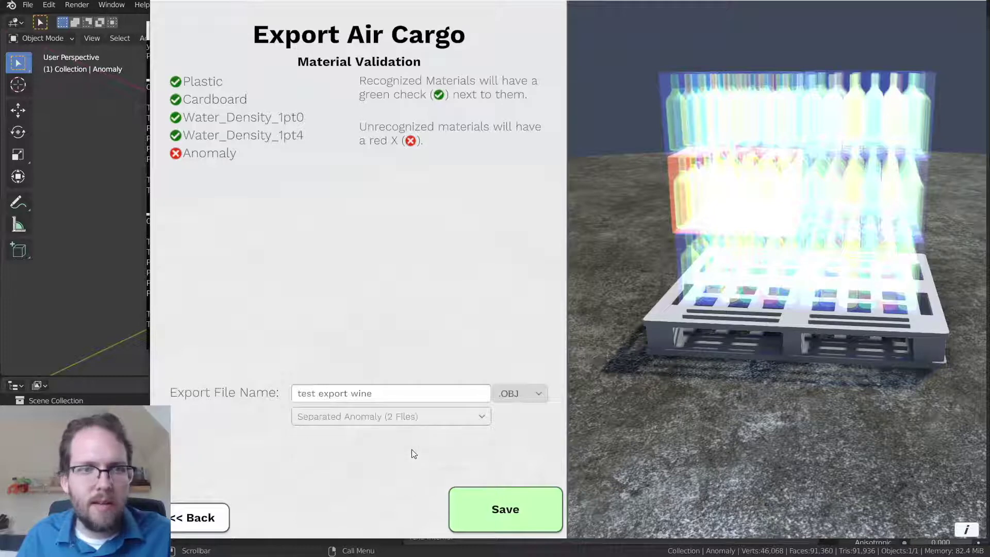
left_click(509, 519)
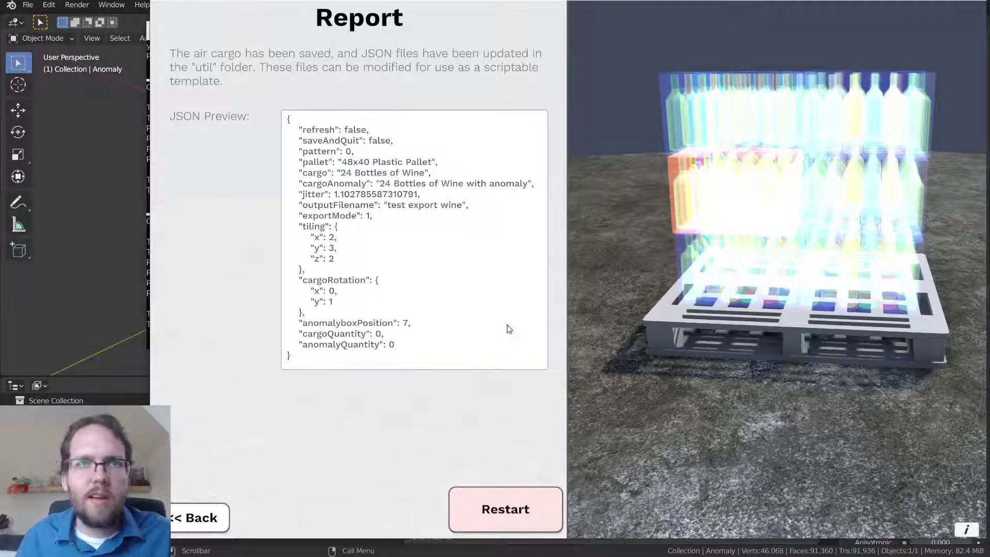
- Select all the JSON preview text and orbit the skid to a higher left view
left_click(290, 122)
key("ctrl+a")
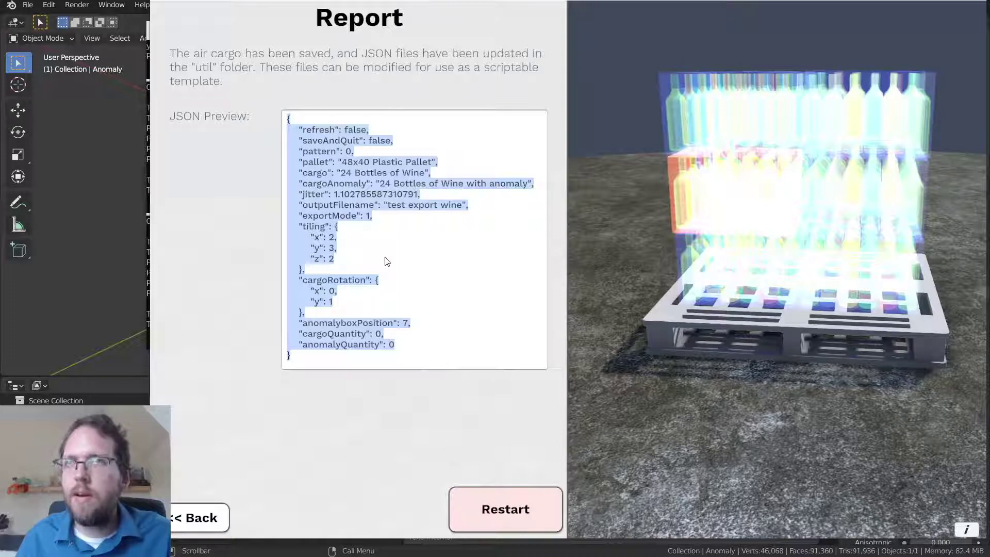
left_click_drag(762, 242, 655, 78)
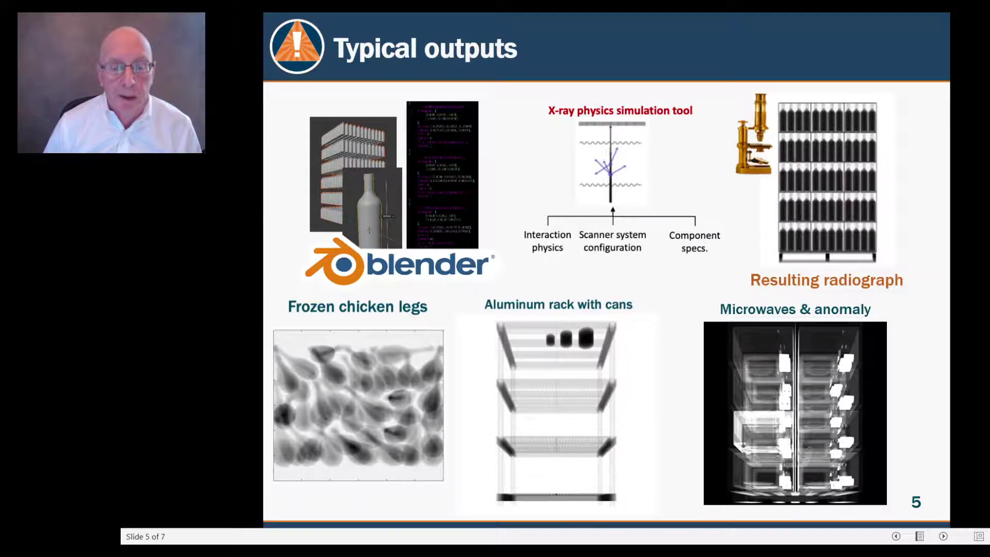
- Advance through slide 6, 'Visualizations', to the final slide 7, 'Next Steps'
key("Right")
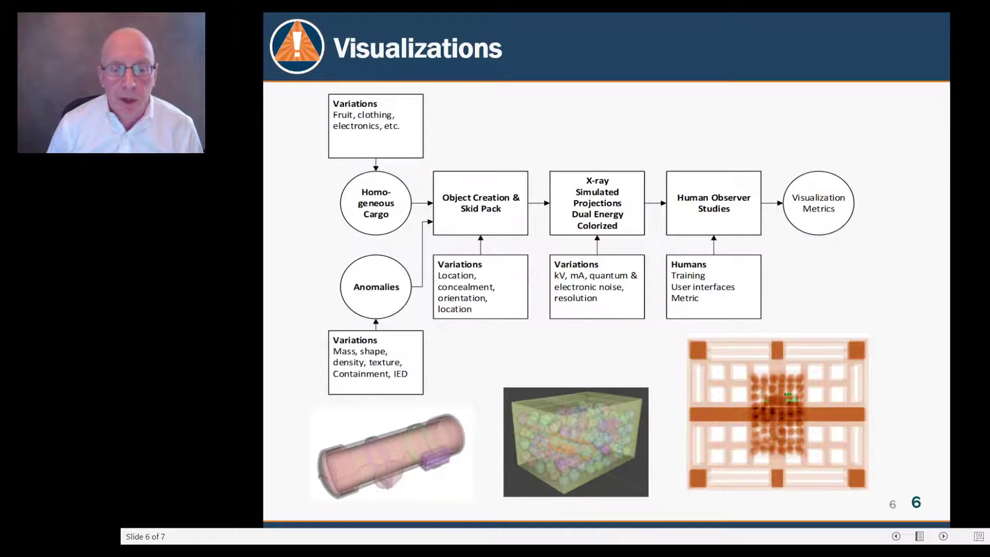
key("Right")
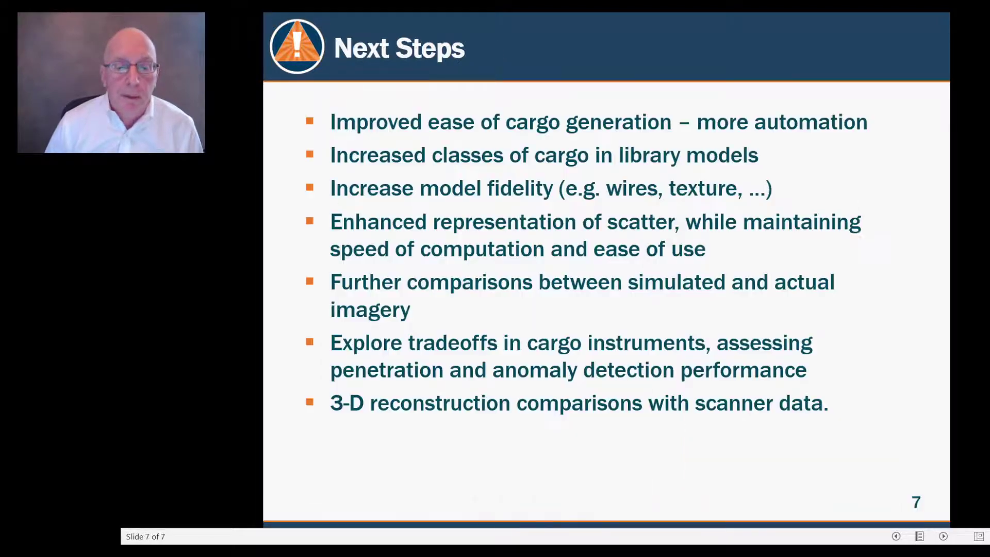